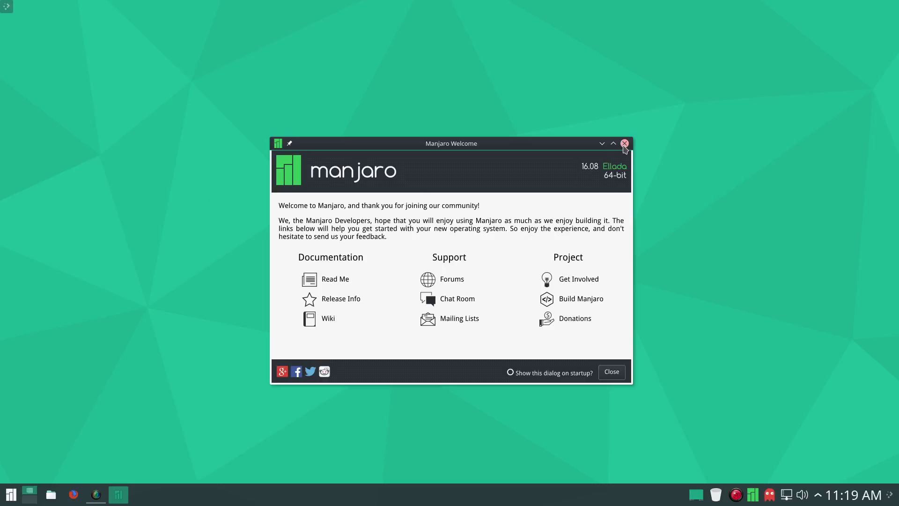
Close the welcome window, then set Compositor animation speed one step from Instant and save.
click(624, 143)
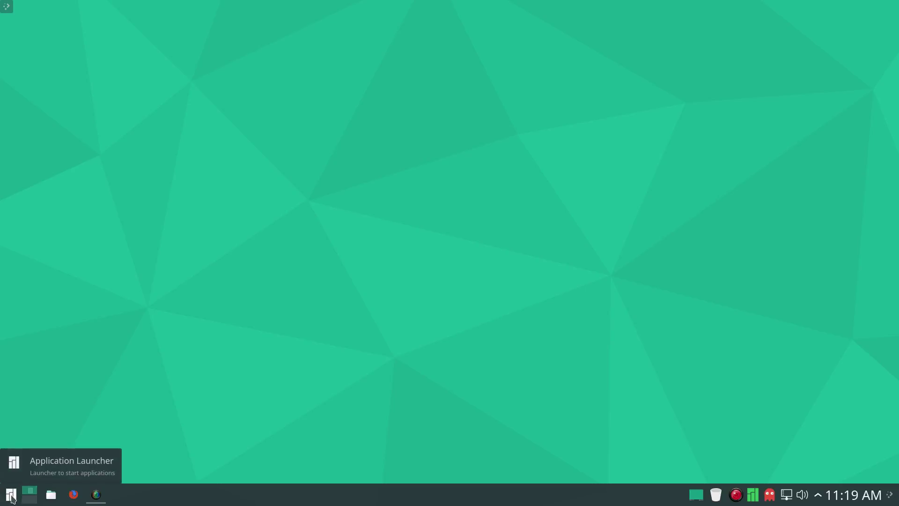
click(12, 496)
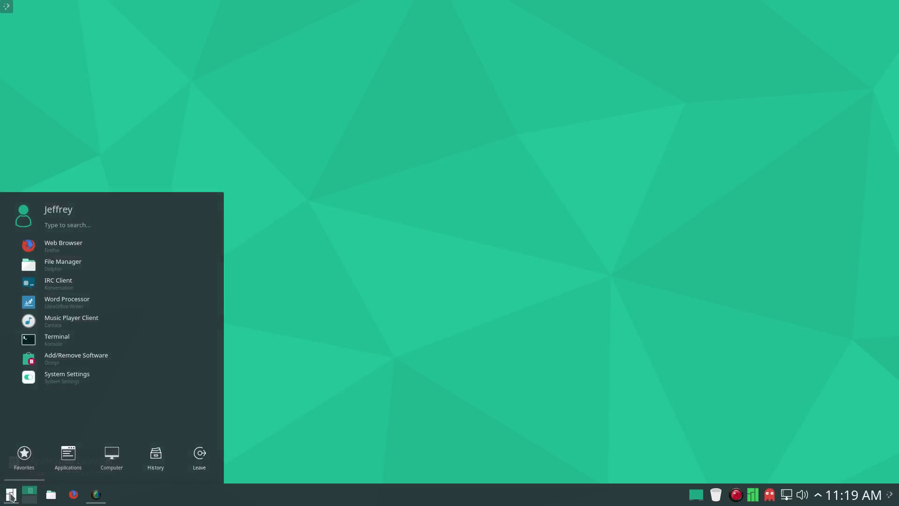
text(co)
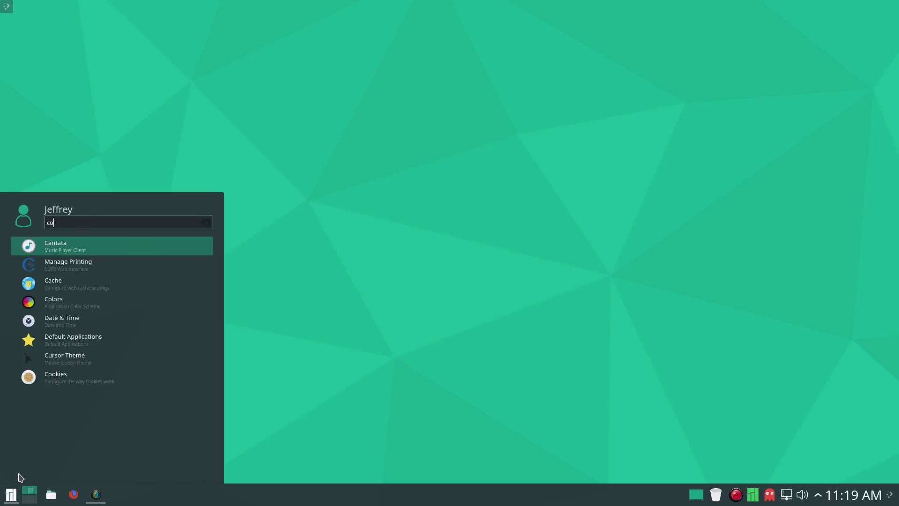
text(mp)
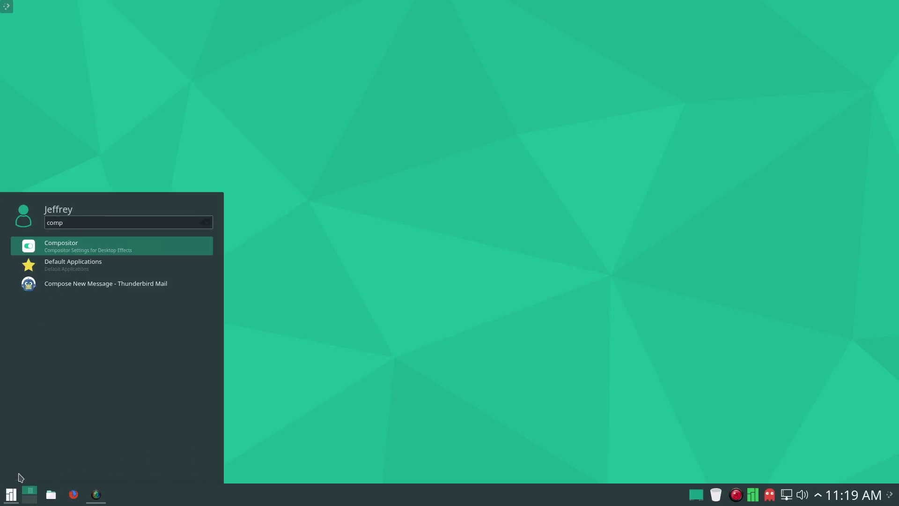
key(Return)
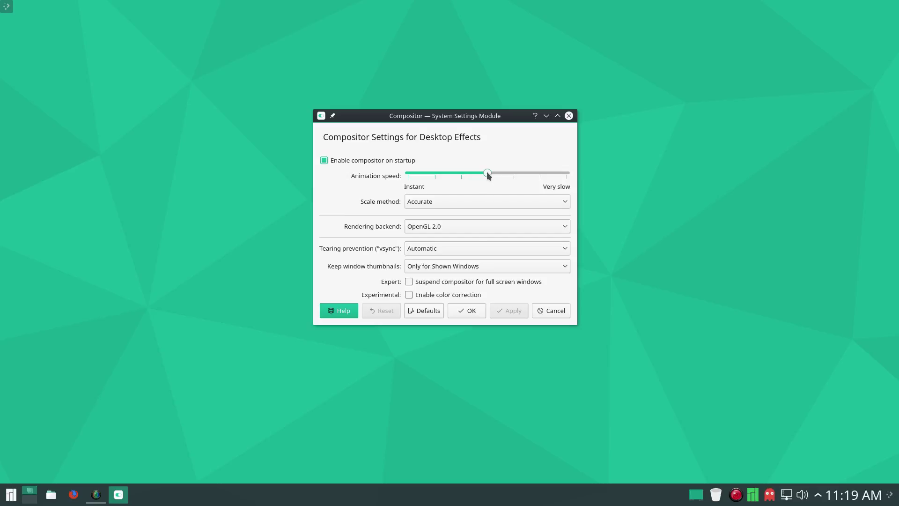
drag(487, 172, 439, 173)
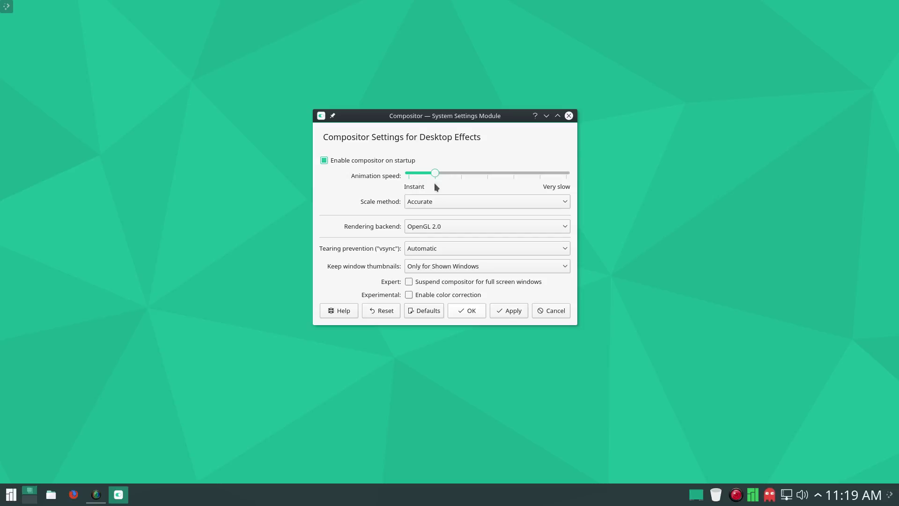
click(514, 315)
click(471, 313)
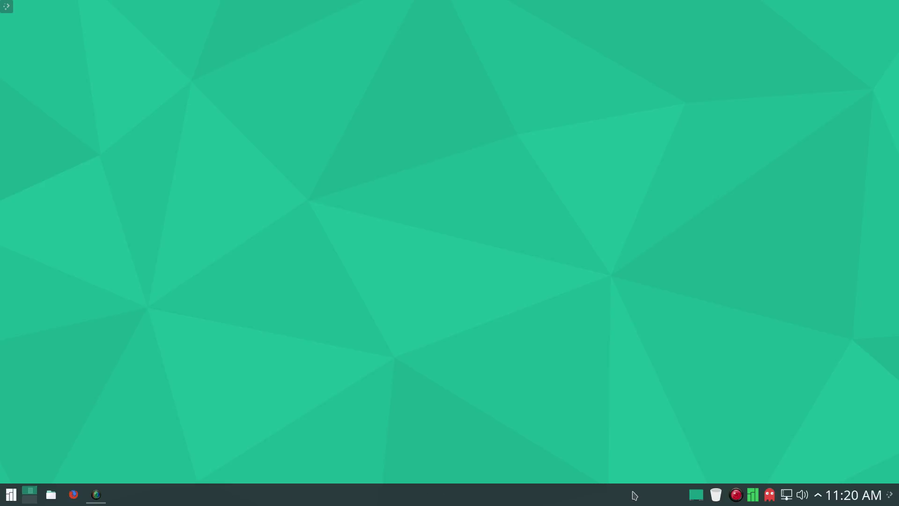
mouse_move(770, 499)
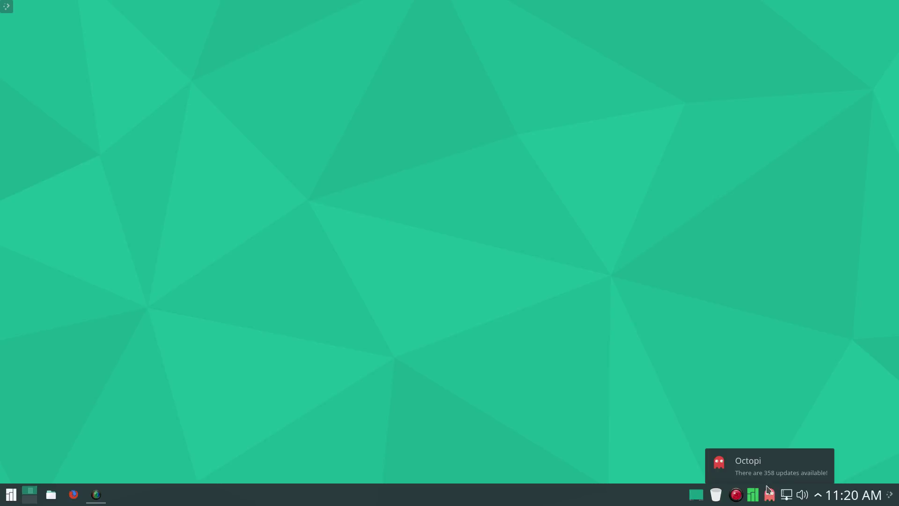
click(770, 495)
click(770, 496)
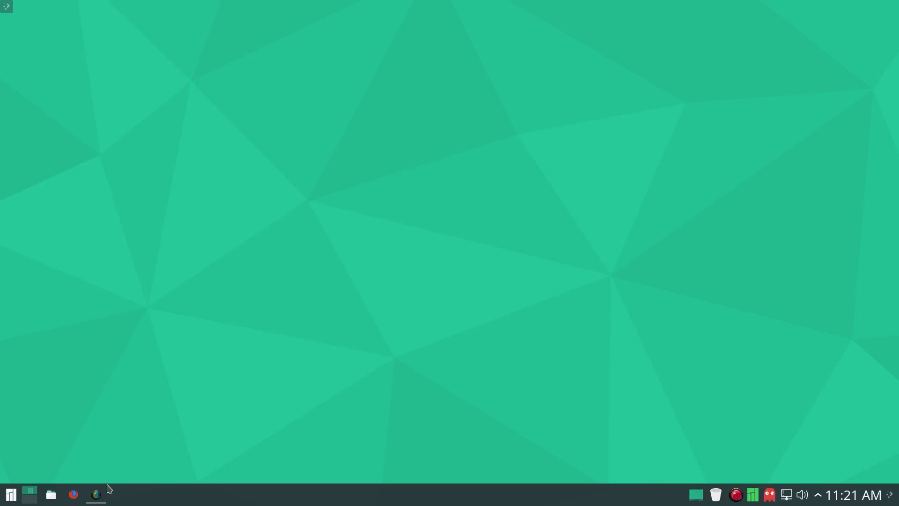
Launch Manjaro Settings Manager from the launcher's Applications > Settings category.
click(11, 494)
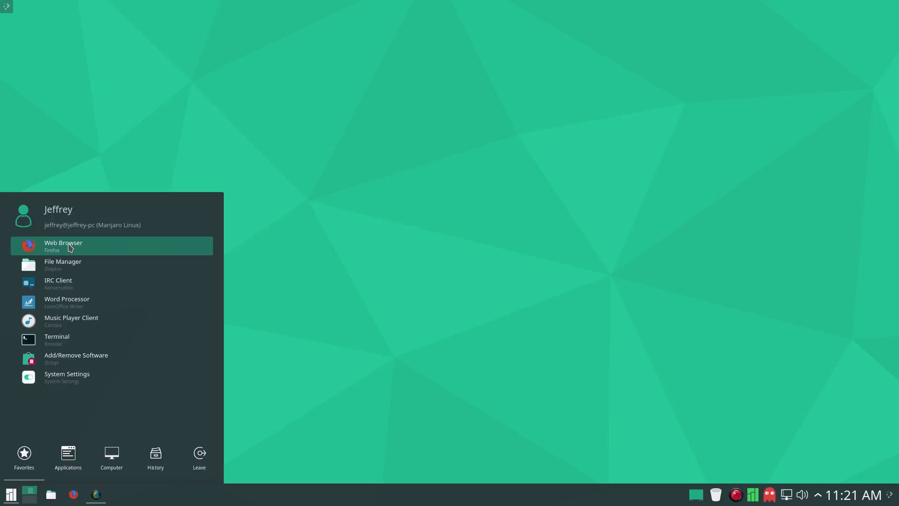
click(68, 456)
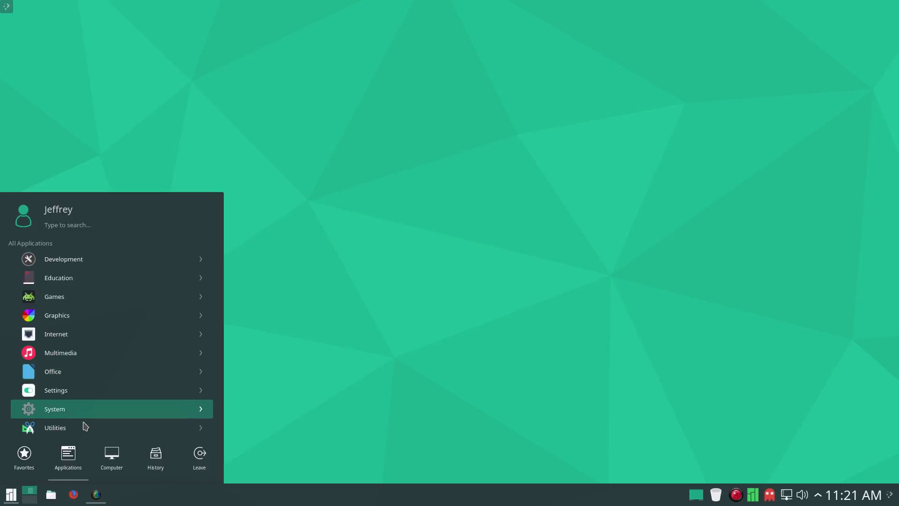
click(81, 394)
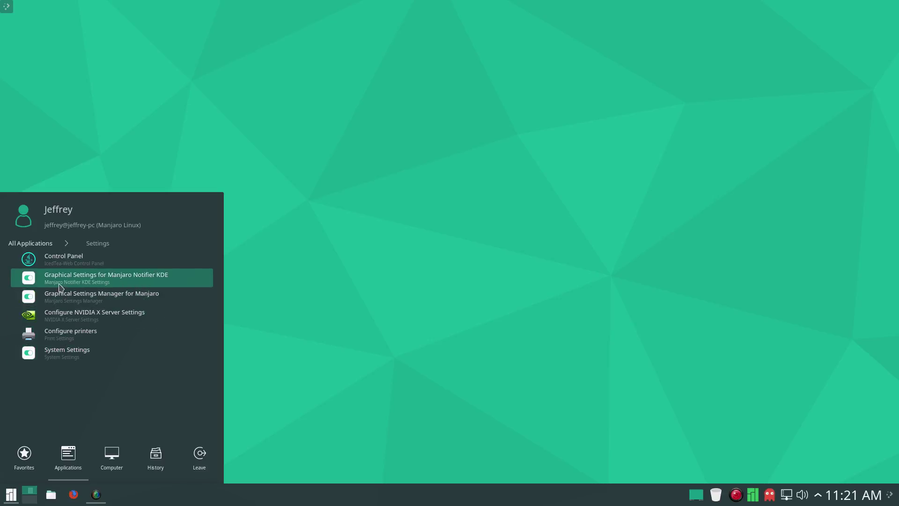
click(114, 304)
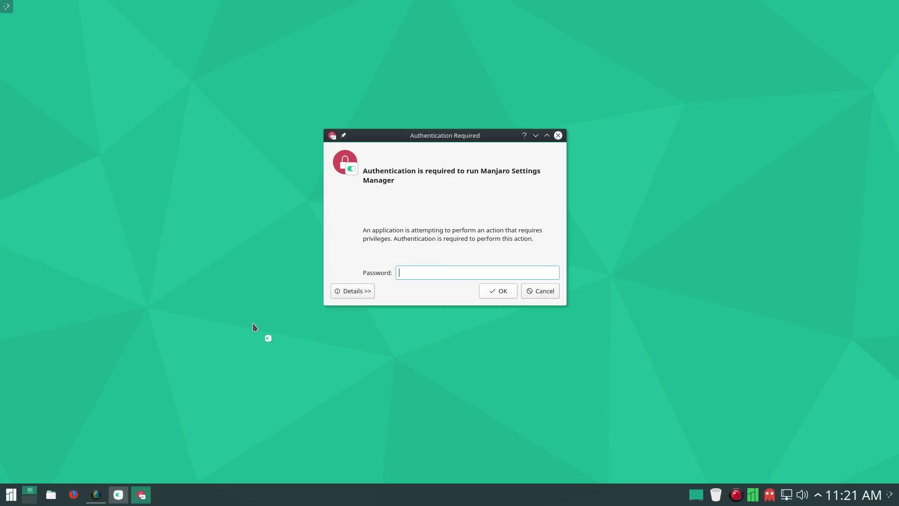
Authenticate with the account password, scroll down to Hardware, and close the Settings Manager.
text(•••••••)
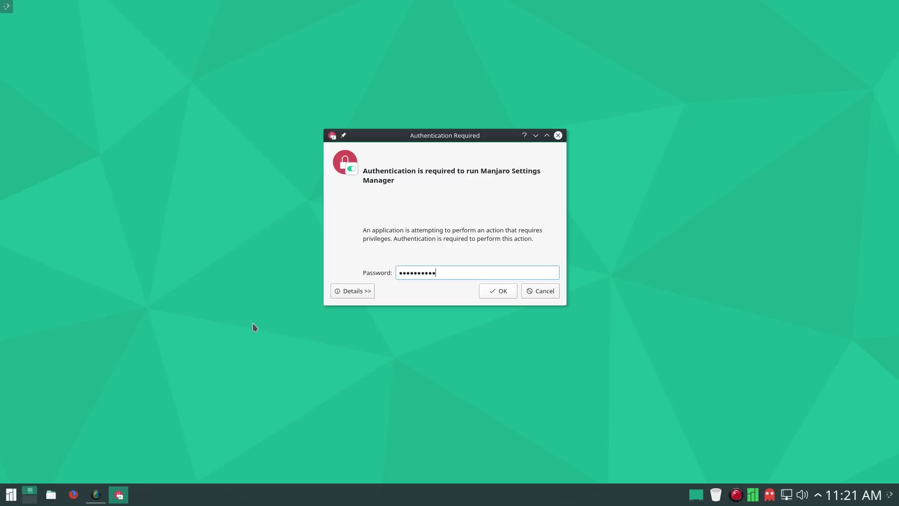
key(Return)
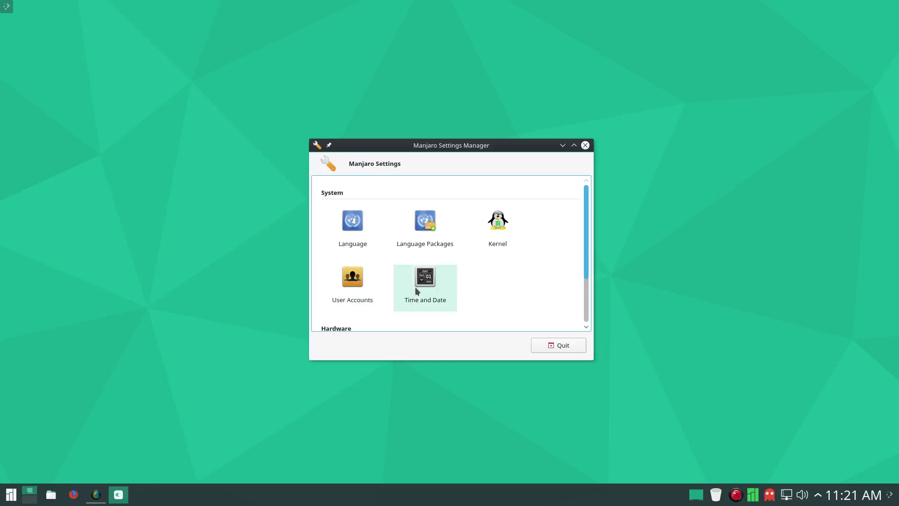
drag(585, 265, 585, 317)
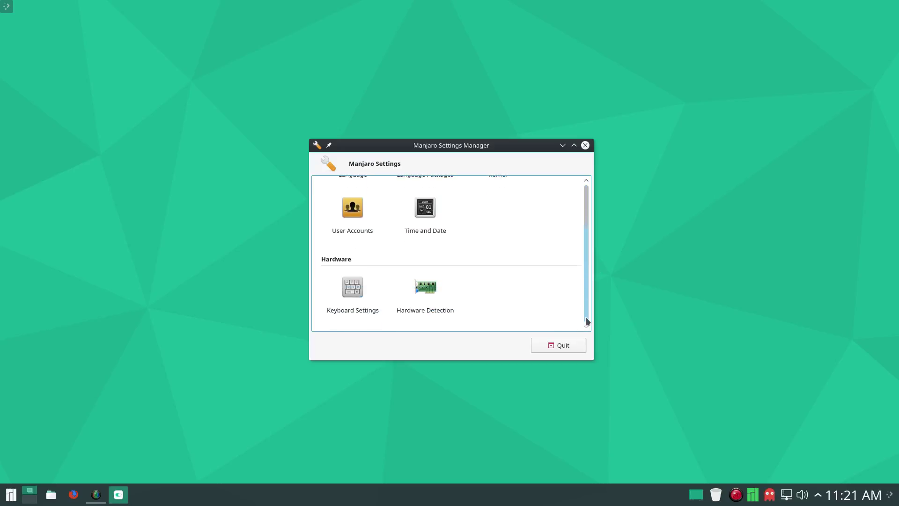
click(585, 145)
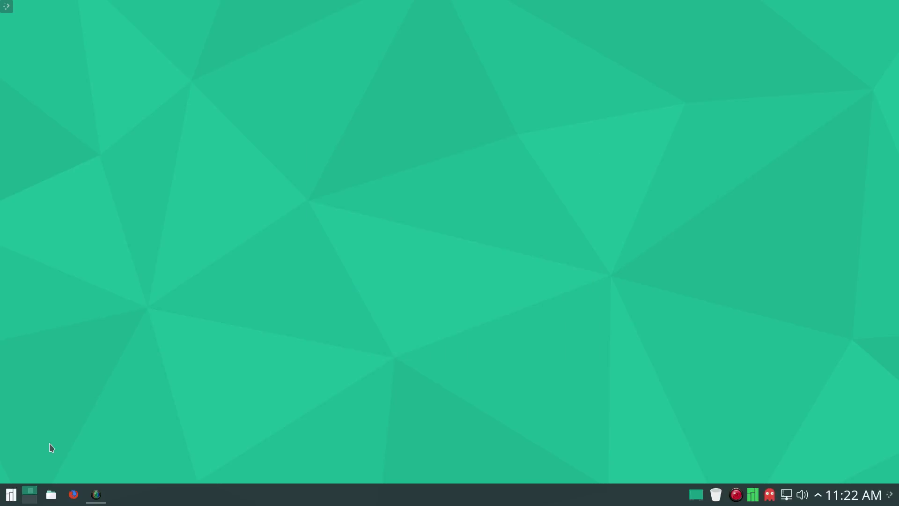
Launch NVIDIA X Server Settings by searching 'nvid', then quit it and confirm.
click(11, 495)
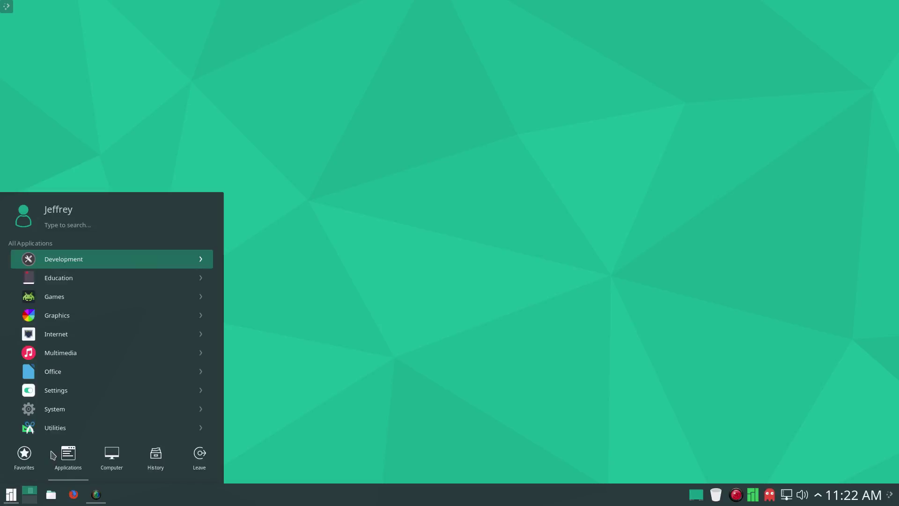
text(nvid)
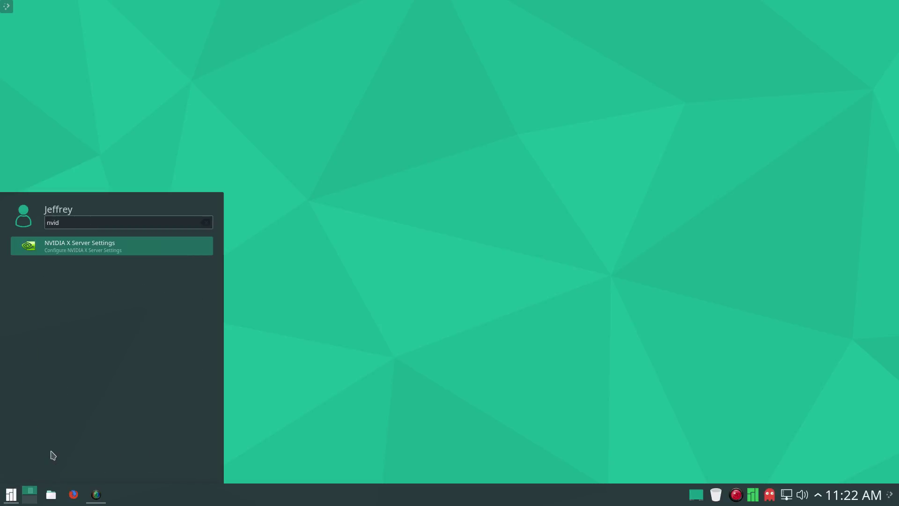
key(Return)
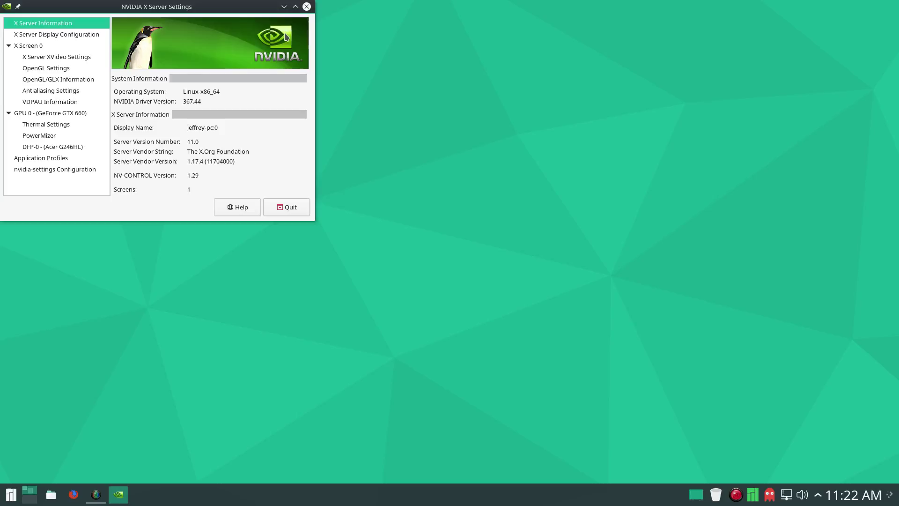
click(307, 6)
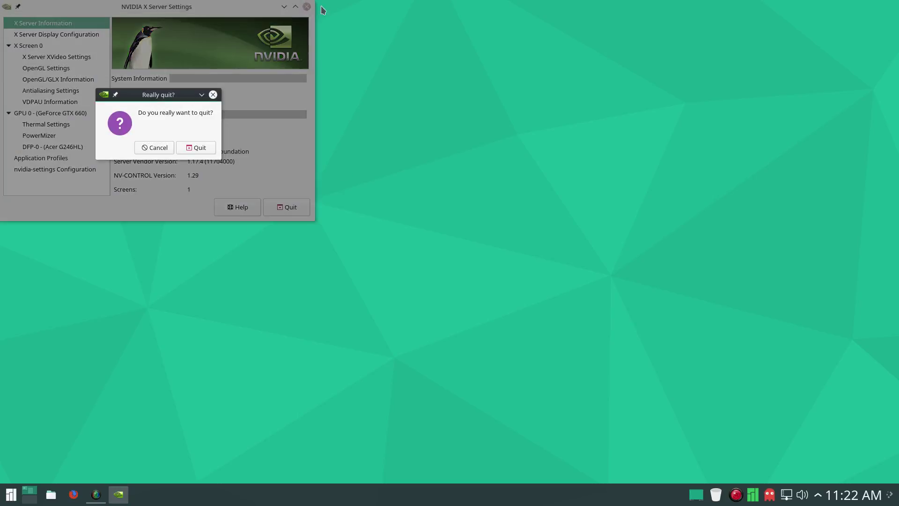
click(193, 149)
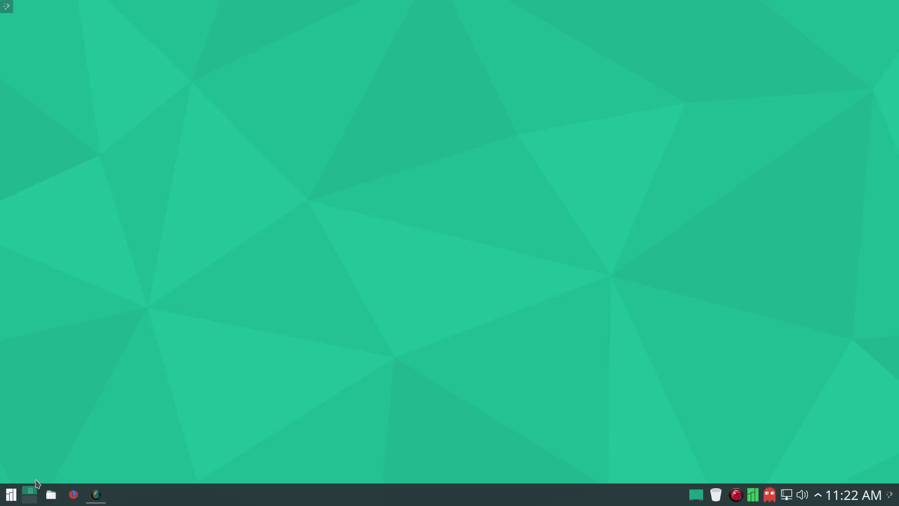
Switch to virtual desktop 2 using the lower half of the taskbar pager.
click(29, 502)
Enter panel edit mode, leave it, and dock the desktop toolbox on the left edge.
right_click(396, 495)
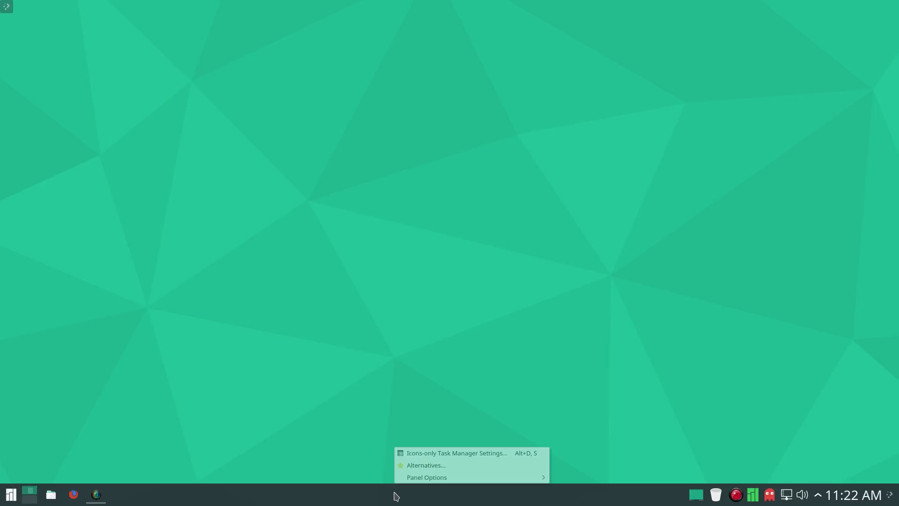
mouse_move(424, 478)
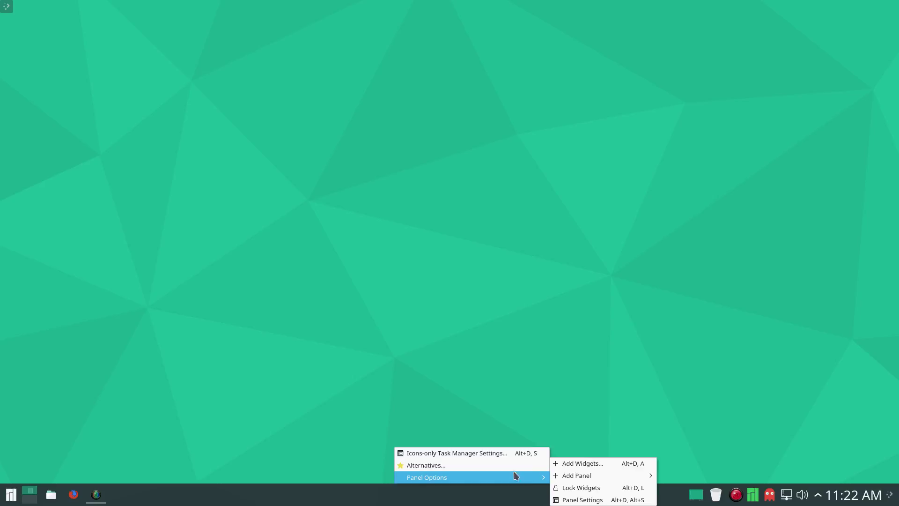
click(582, 500)
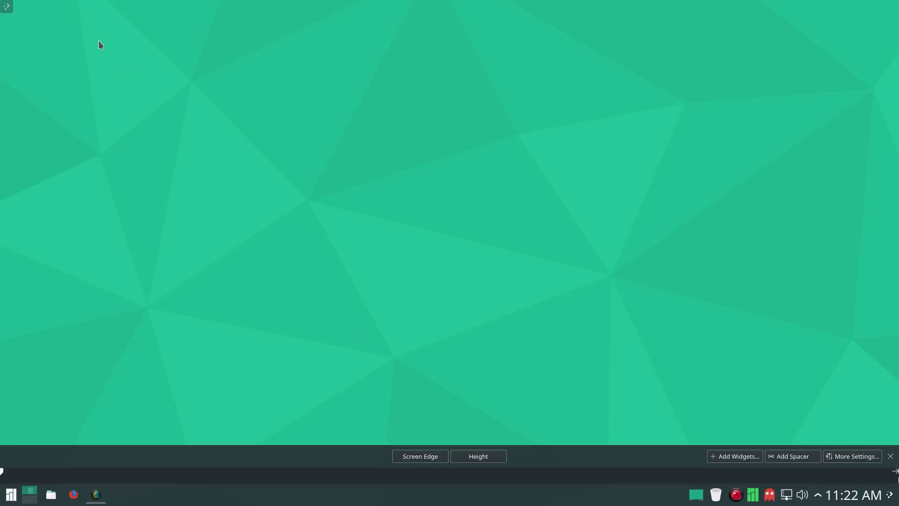
click(8, 7)
drag(8, 7, 133, 227)
Move the taskbar panel from the bottom to the top screen edge and finish editing.
right_click(479, 499)
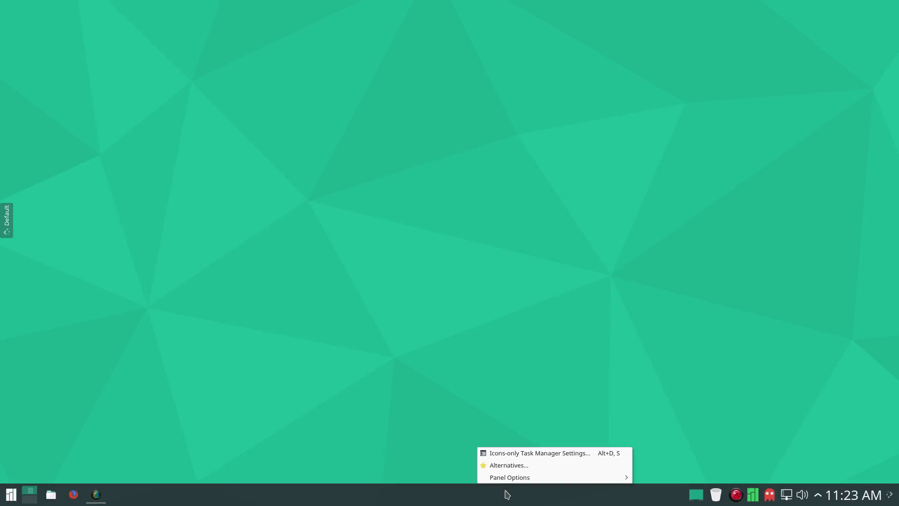
mouse_move(511, 477)
click(672, 500)
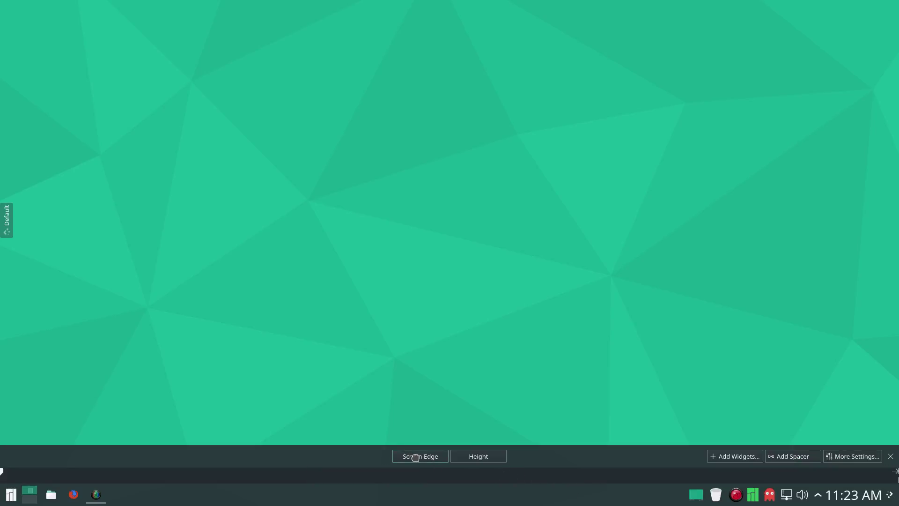
drag(416, 457, 448, 28)
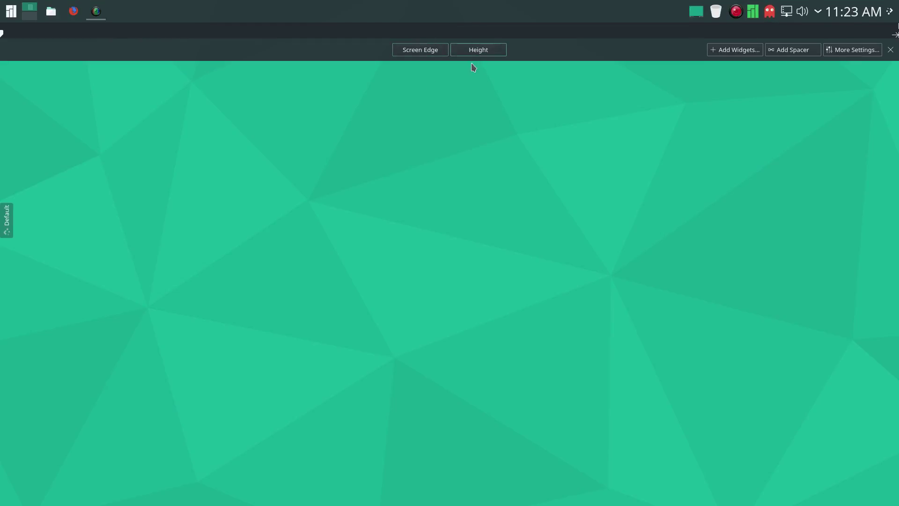
click(468, 81)
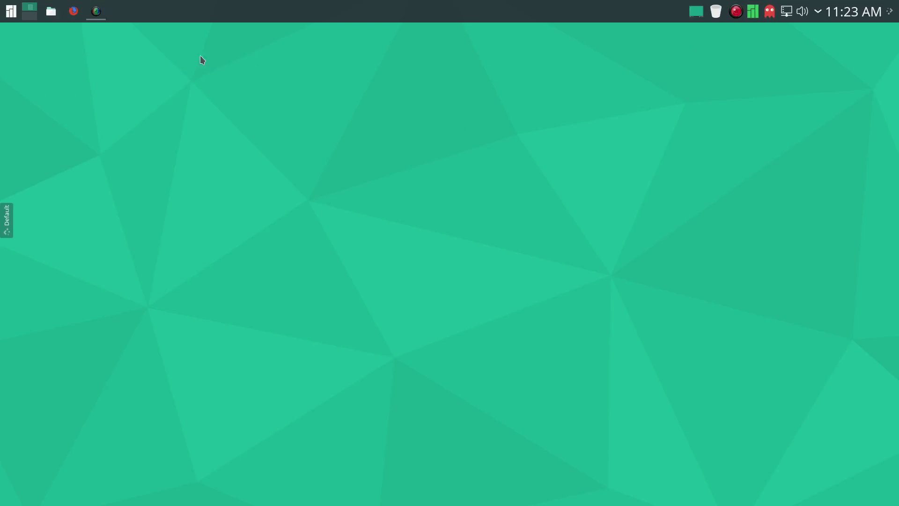
Browse the Add Widgets list from the top panel, then open Download New Plasma Widgets.
right_click(455, 14)
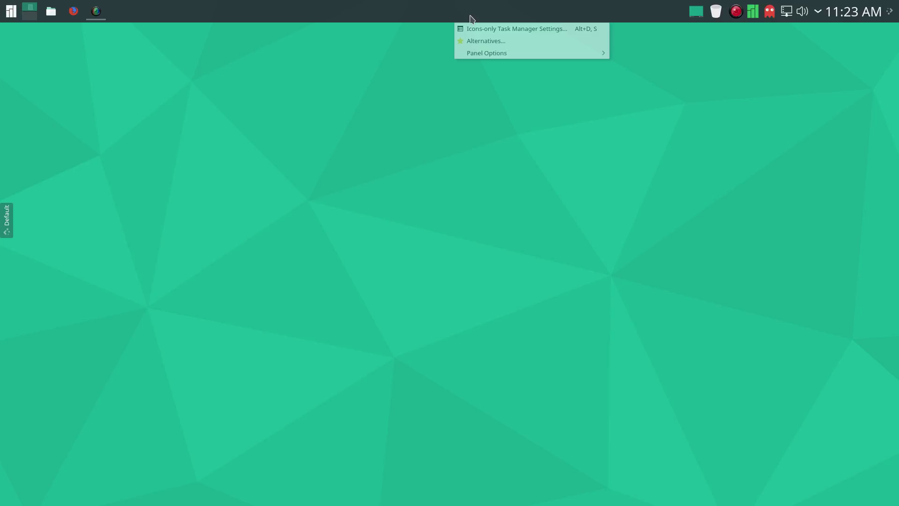
mouse_move(482, 51)
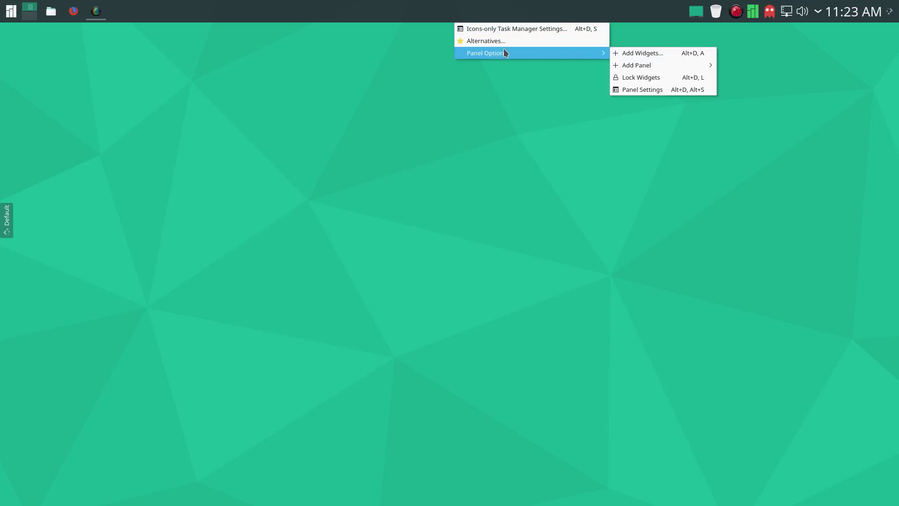
click(630, 55)
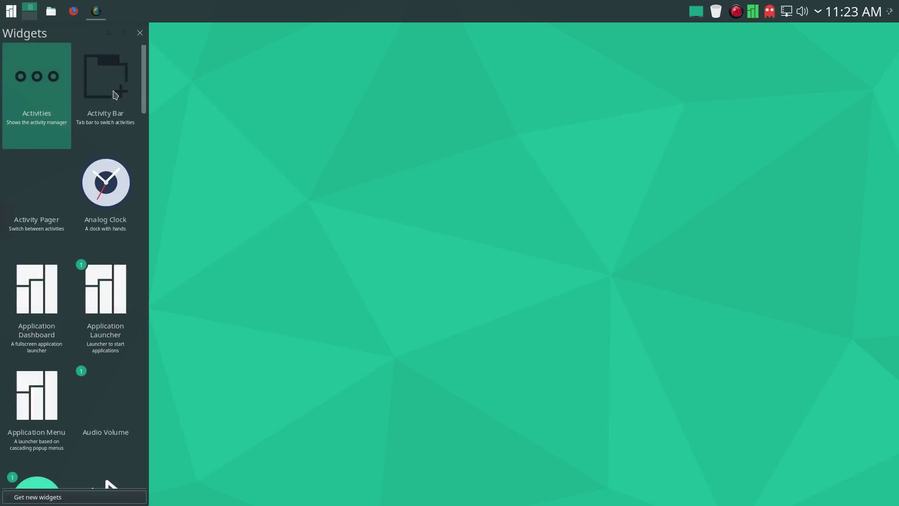
drag(144, 79, 165, 417)
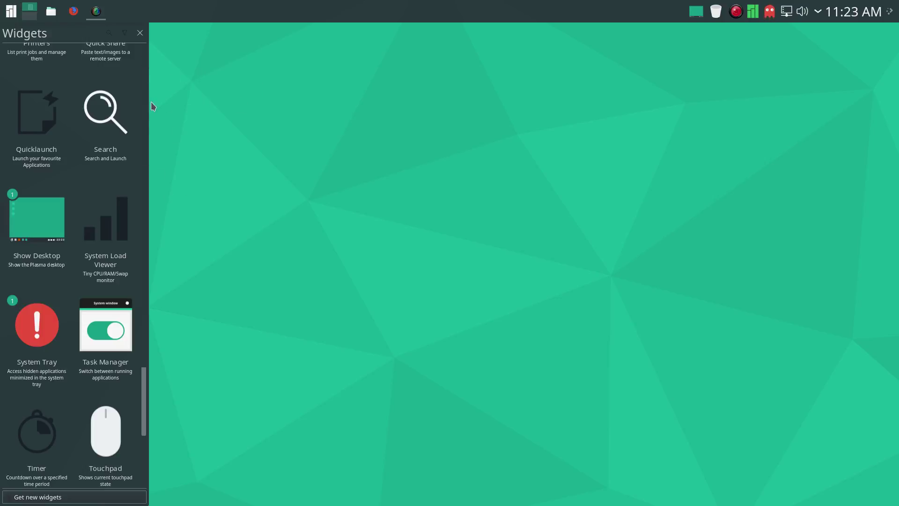
scroll(126, 109, up, 2)
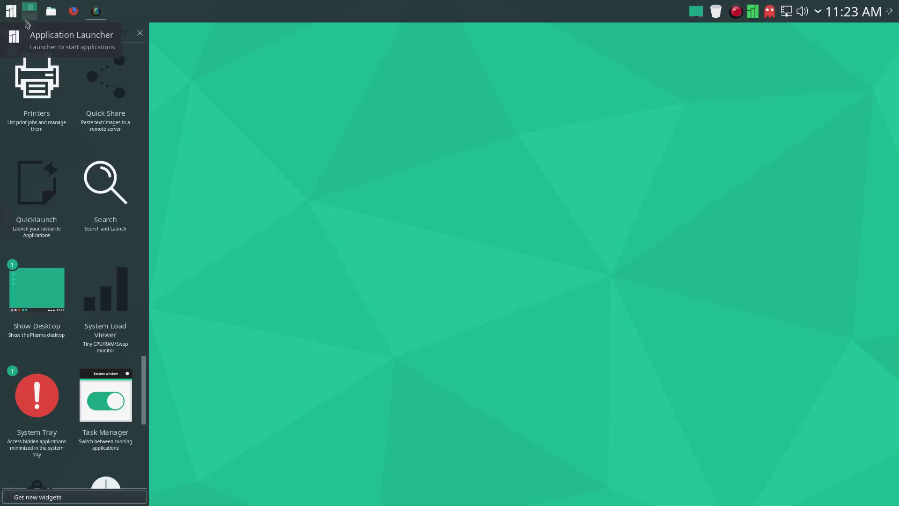
drag(142, 395, 173, 454)
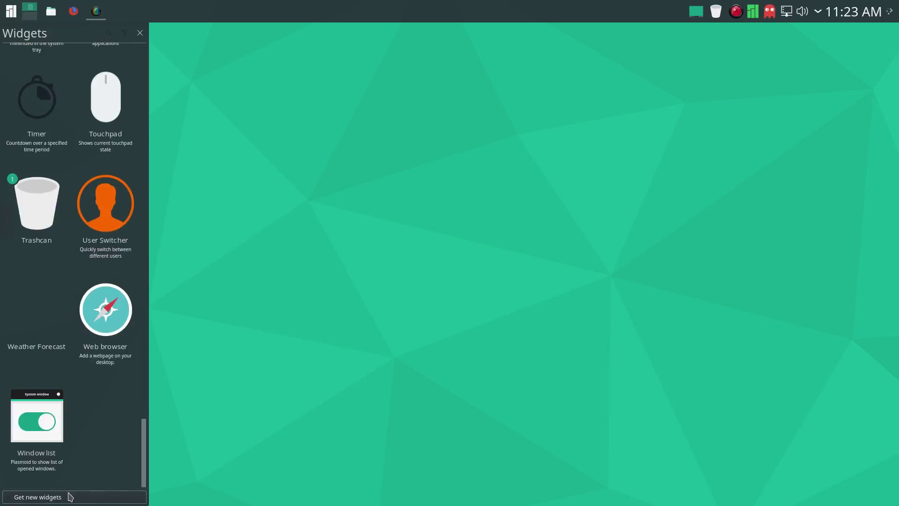
click(38, 498)
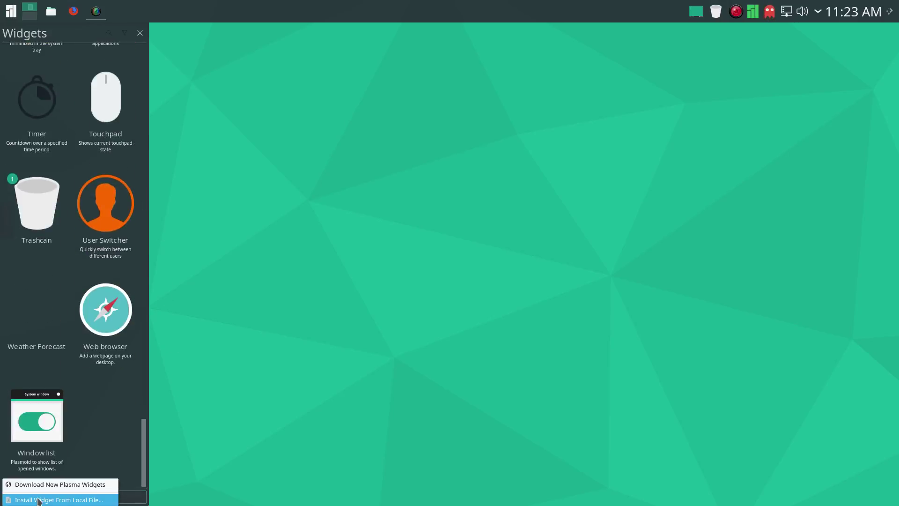
click(68, 485)
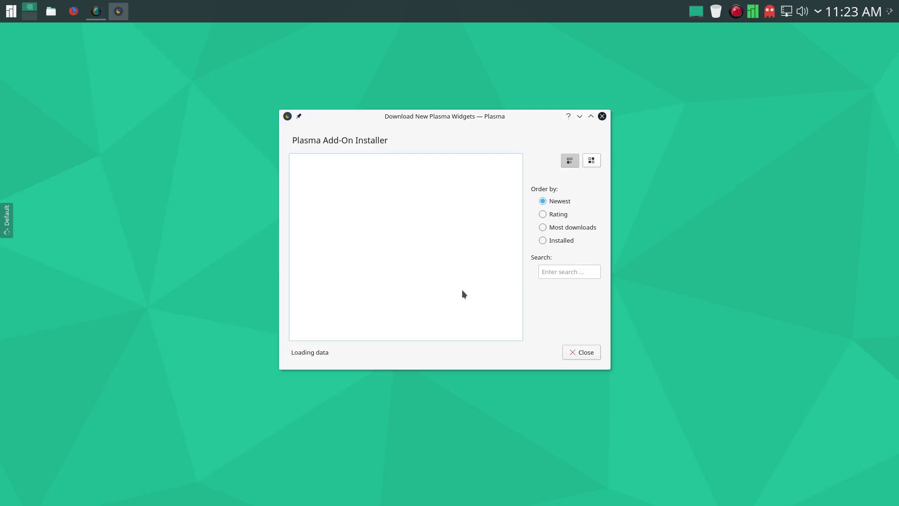
Order the downloadable widgets by Rating, then close the installer window.
click(542, 214)
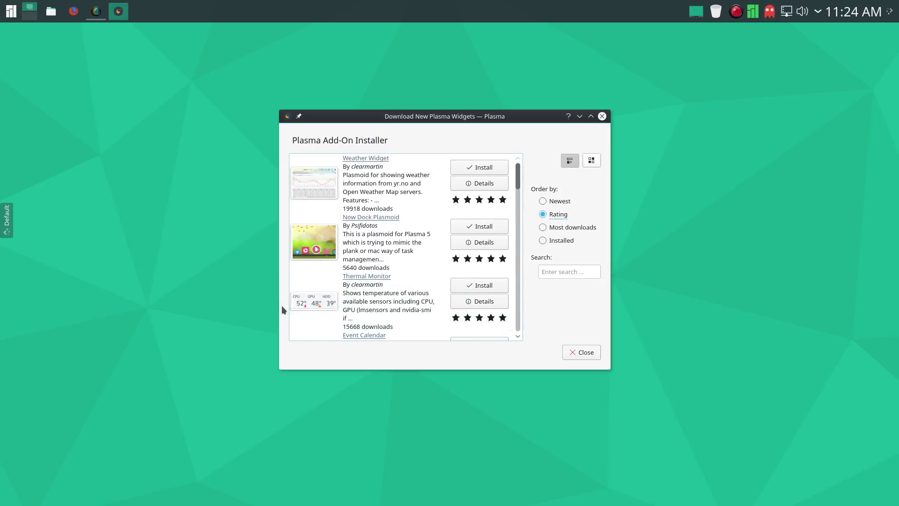
click(602, 116)
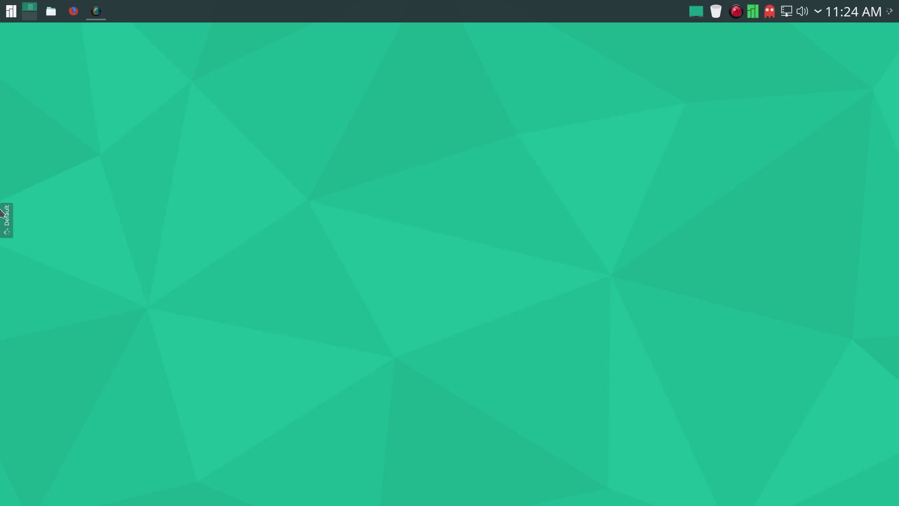
Drag the desktop toolbox to the bottom edge, then the bottom-right corner, and open the launcher.
drag(2, 214, 450, 502)
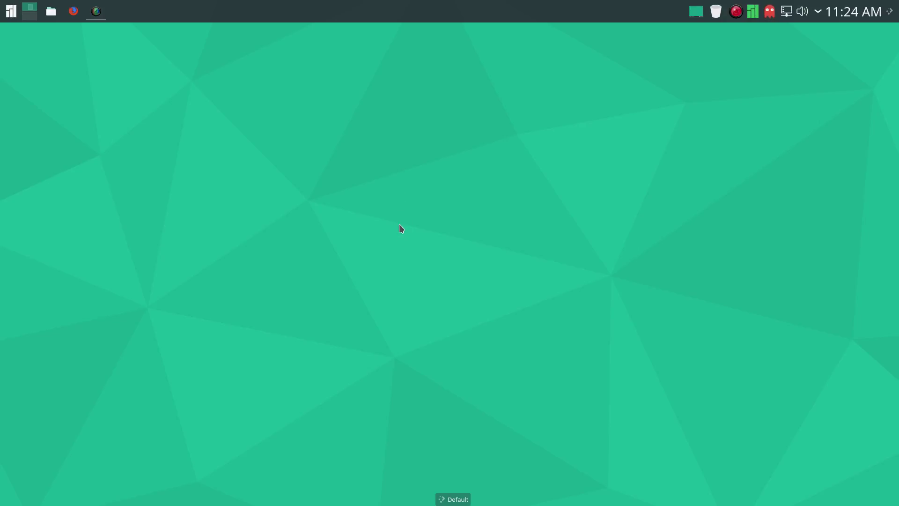
drag(455, 499, 805, 487)
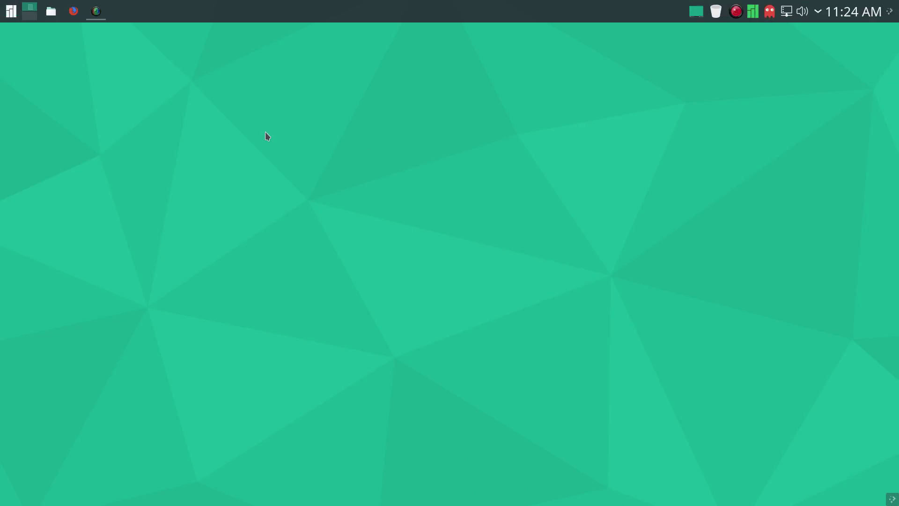
click(11, 11)
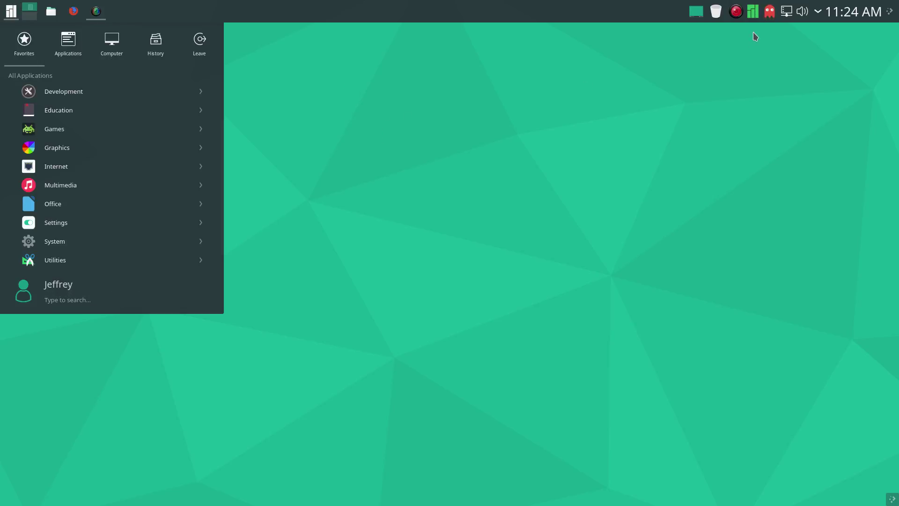
mouse_move(773, 13)
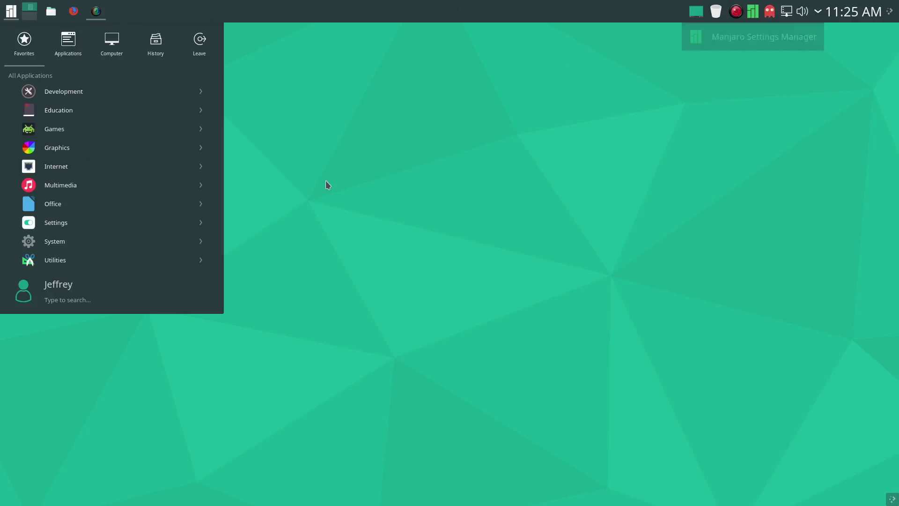